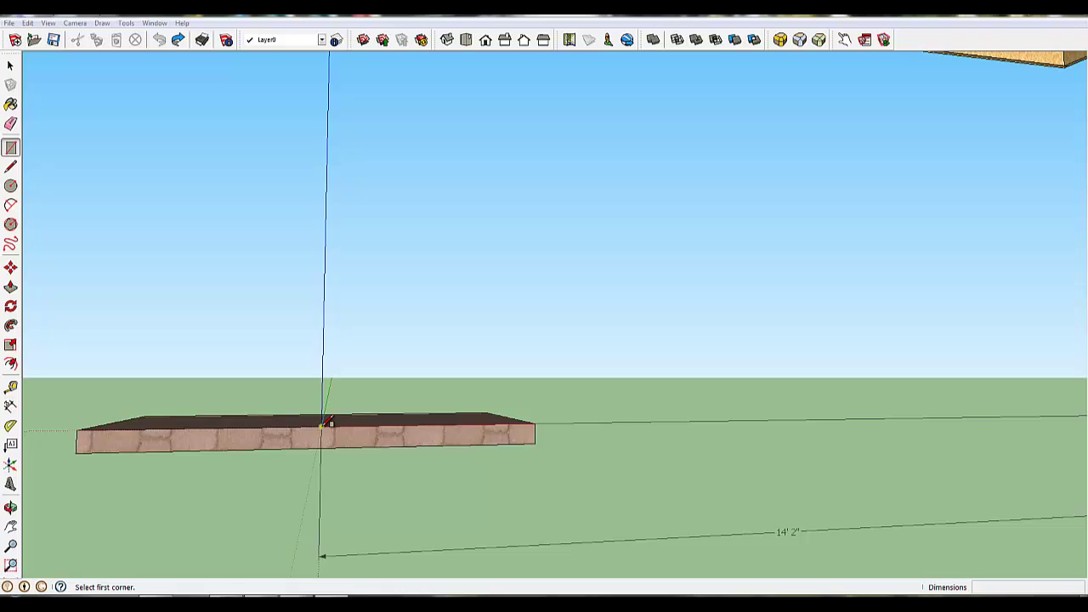
Step: Draw a vertical 11.5" by 7.5" rectangle from the origin on the brick landing's front upper edge
click(324, 424)
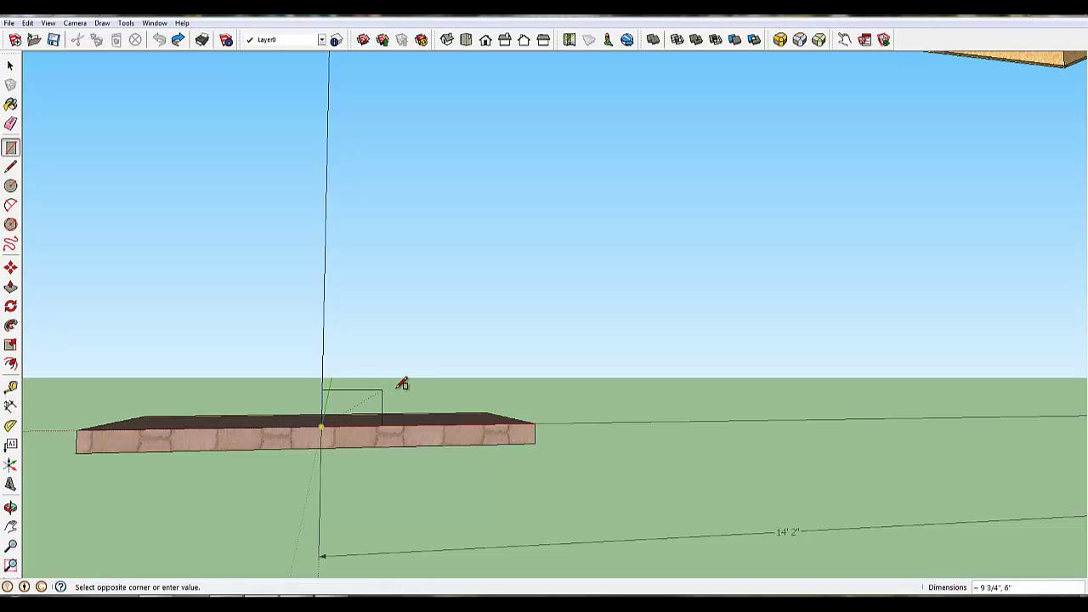
text(11.5,7.5)
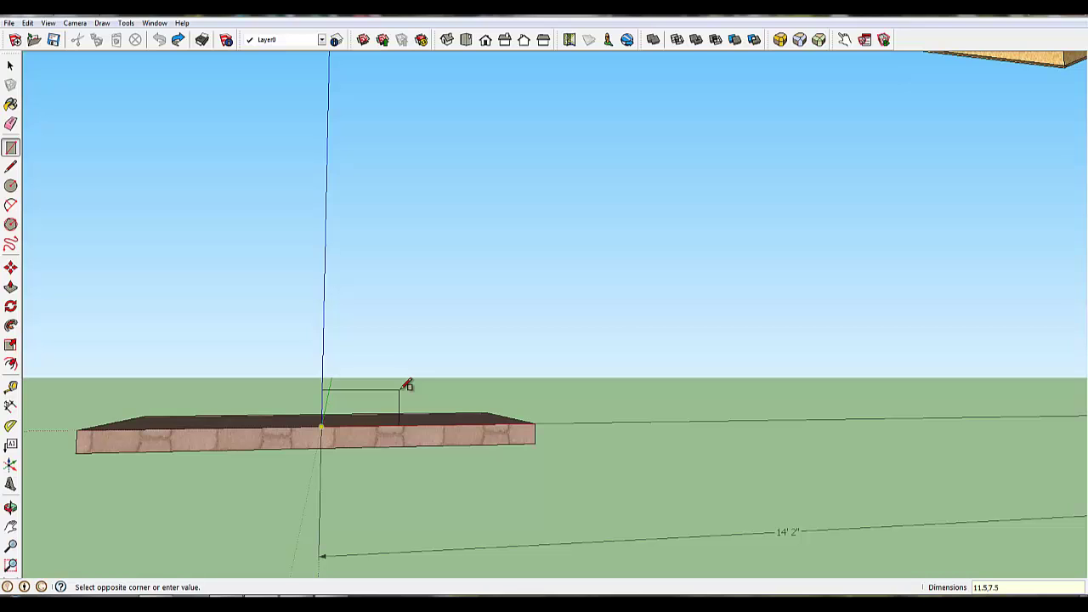
key(Return)
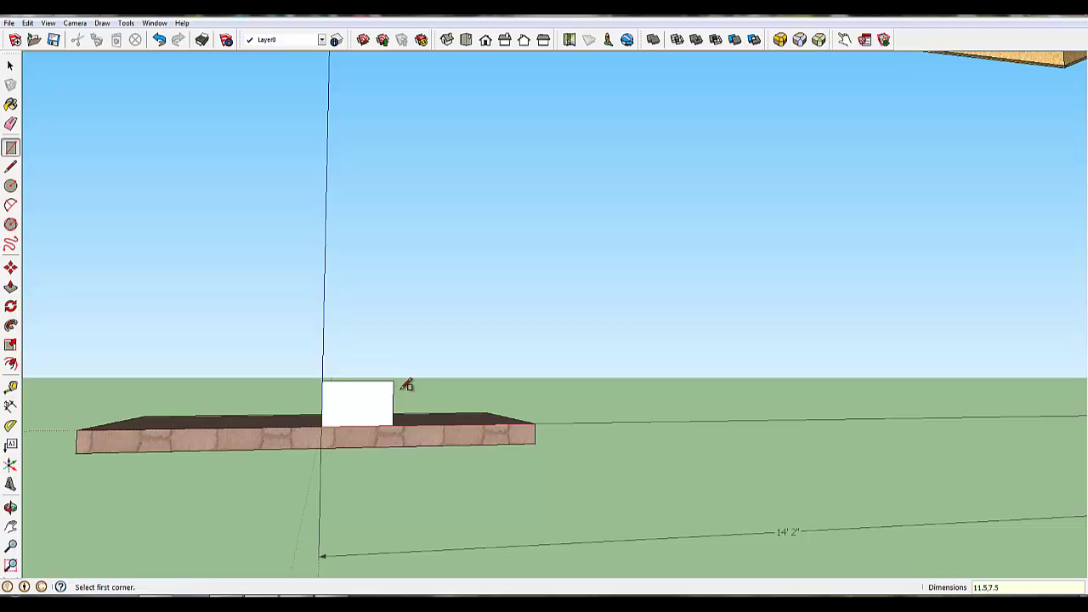
Step: Extrude the upright rectangle 3' back across the brick landing with Push/Pull
middle_drag(371, 401, 524, 433)
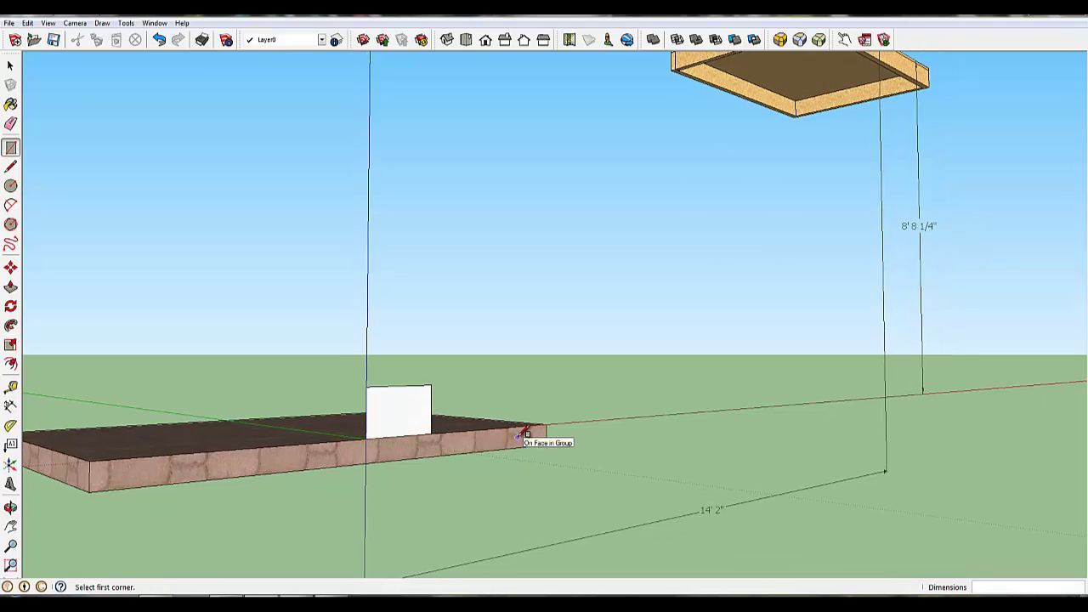
key(p)
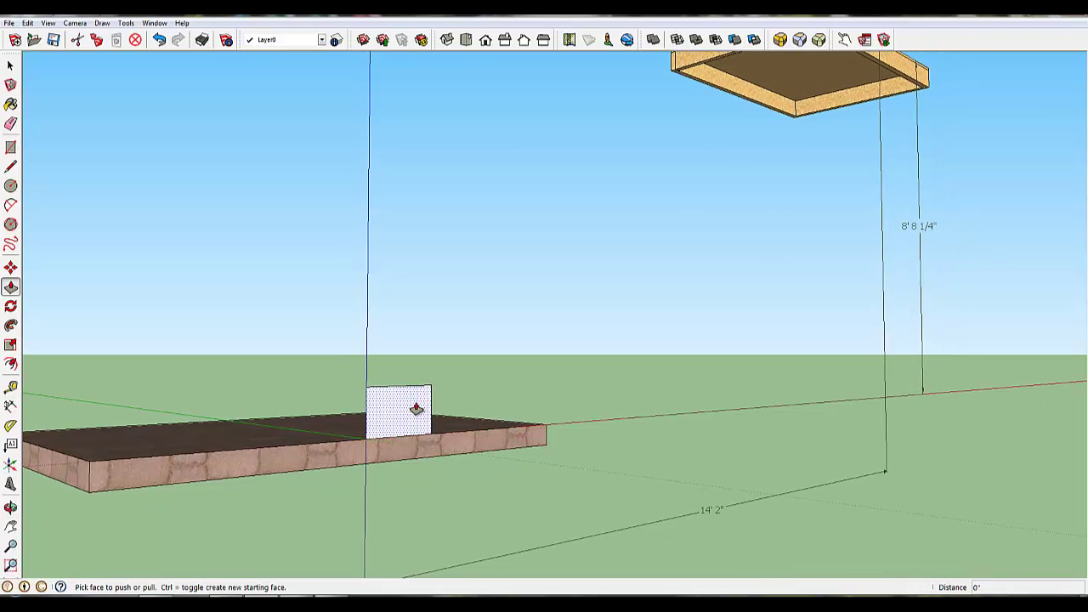
click(415, 412)
text(3')
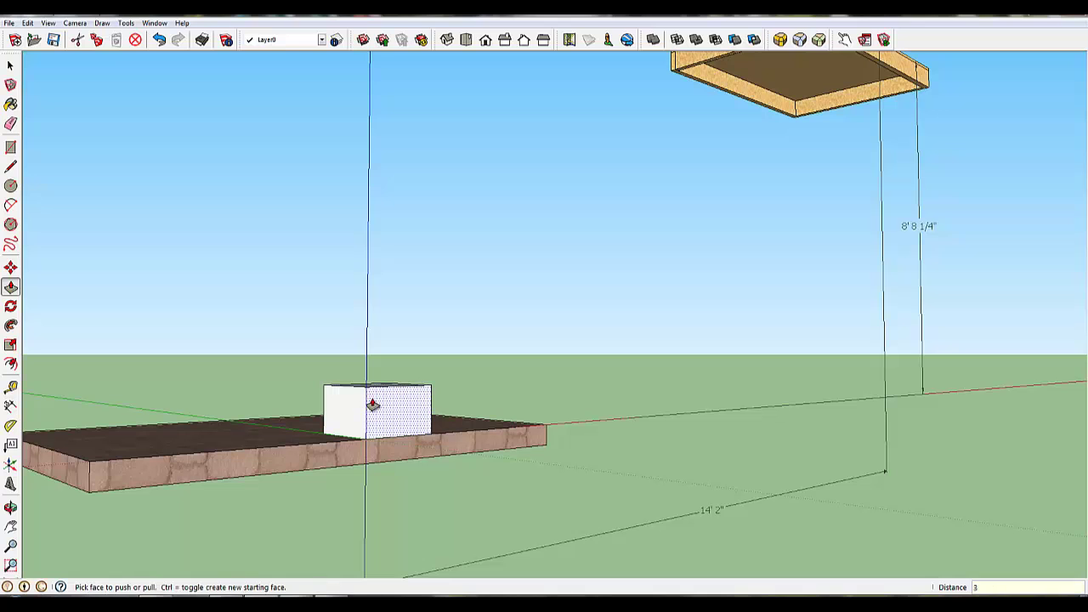
key(Return)
middle_drag(310, 431, 284, 451)
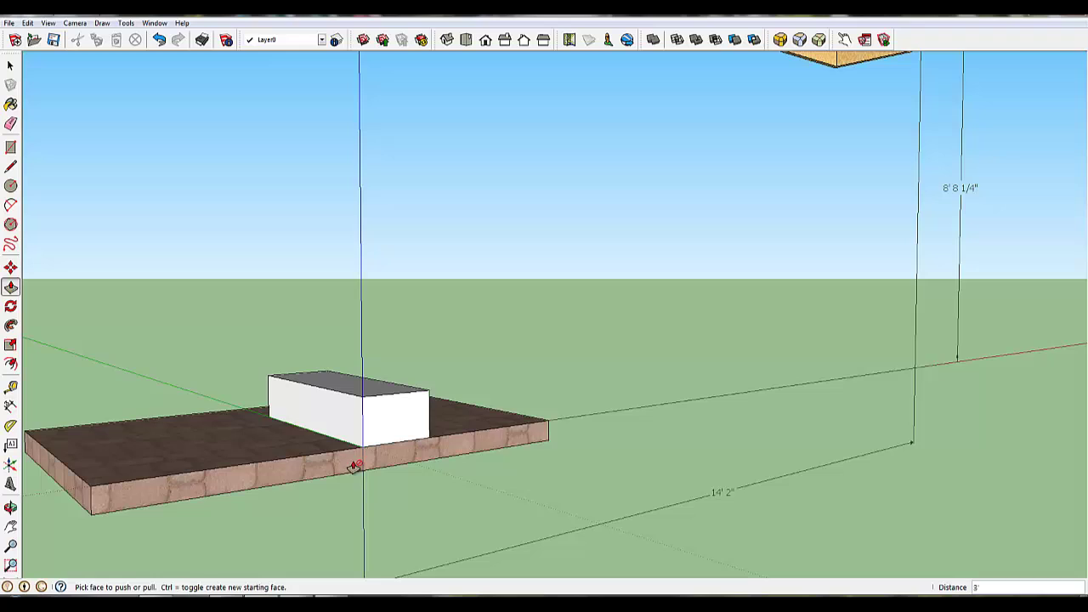
middle_drag(355, 462, 254, 446)
Step: Make the whole box on the brick landing into a component named "stair"
key(space)
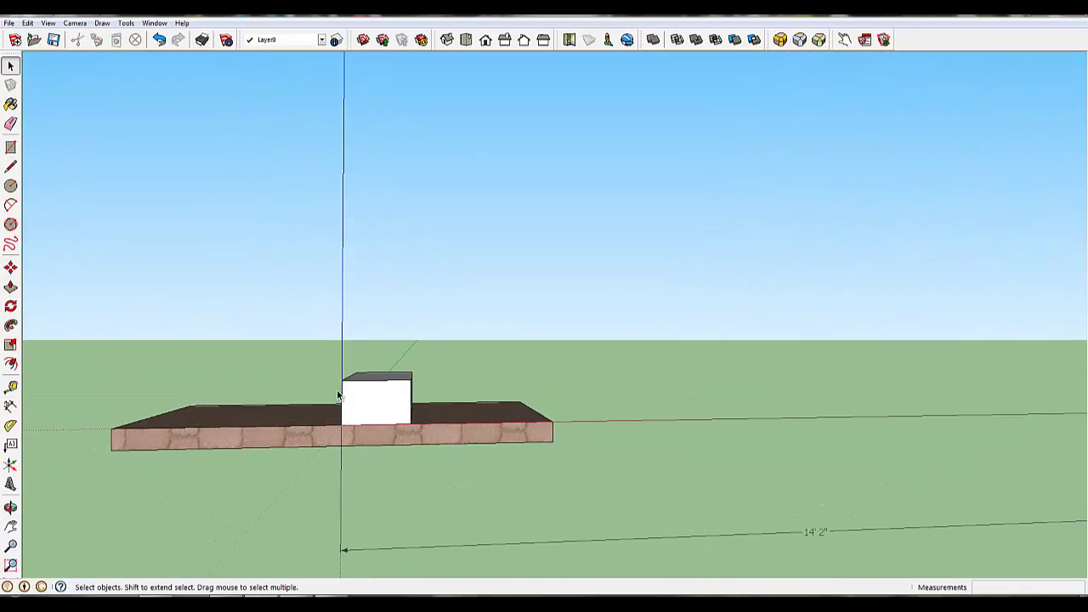
triple_click(370, 404)
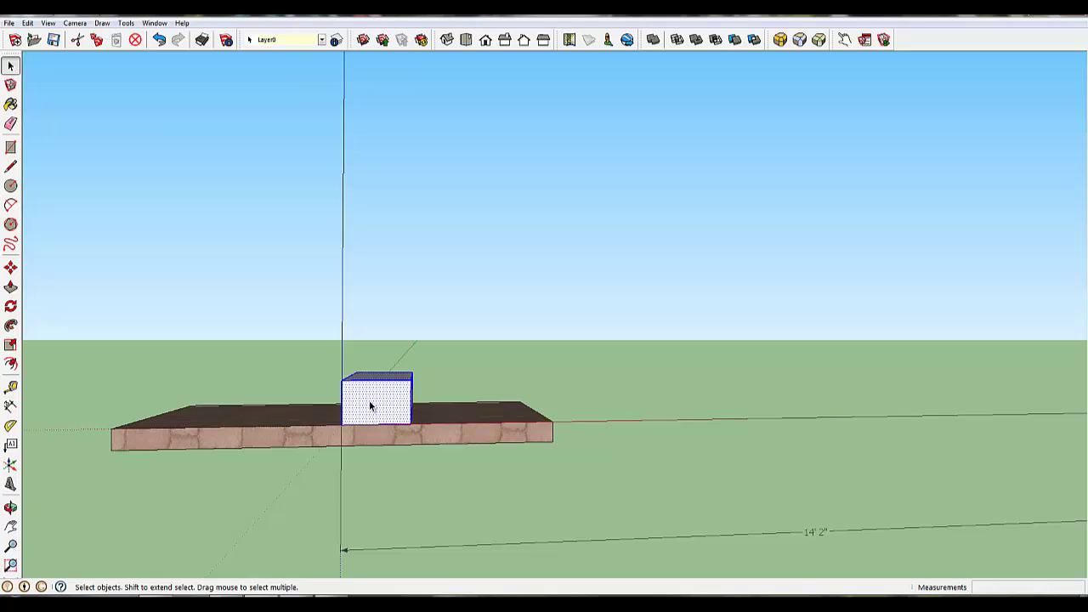
right_click(369, 400)
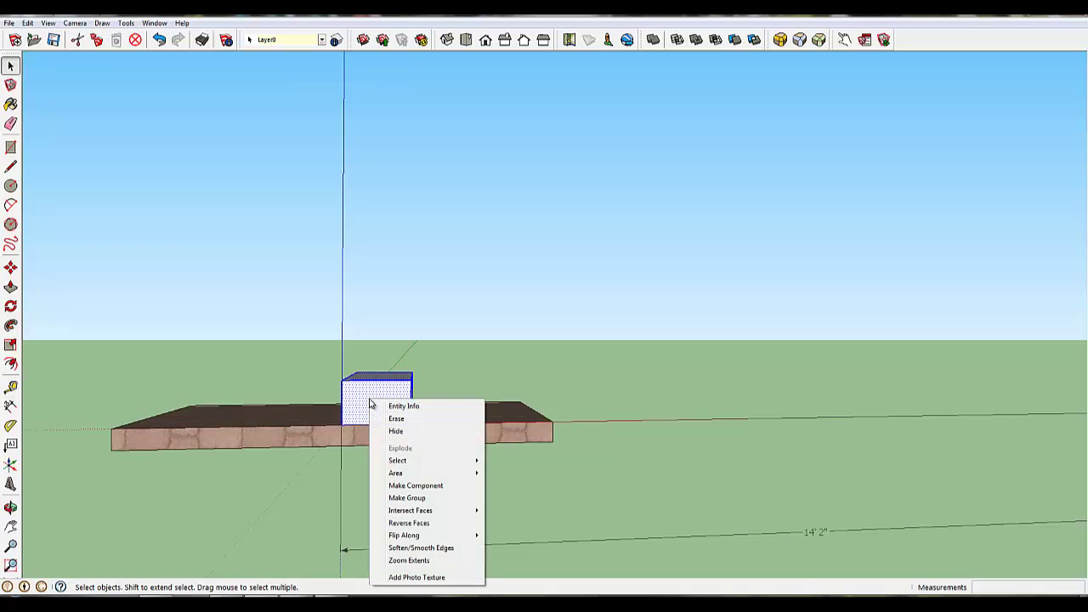
click(413, 487)
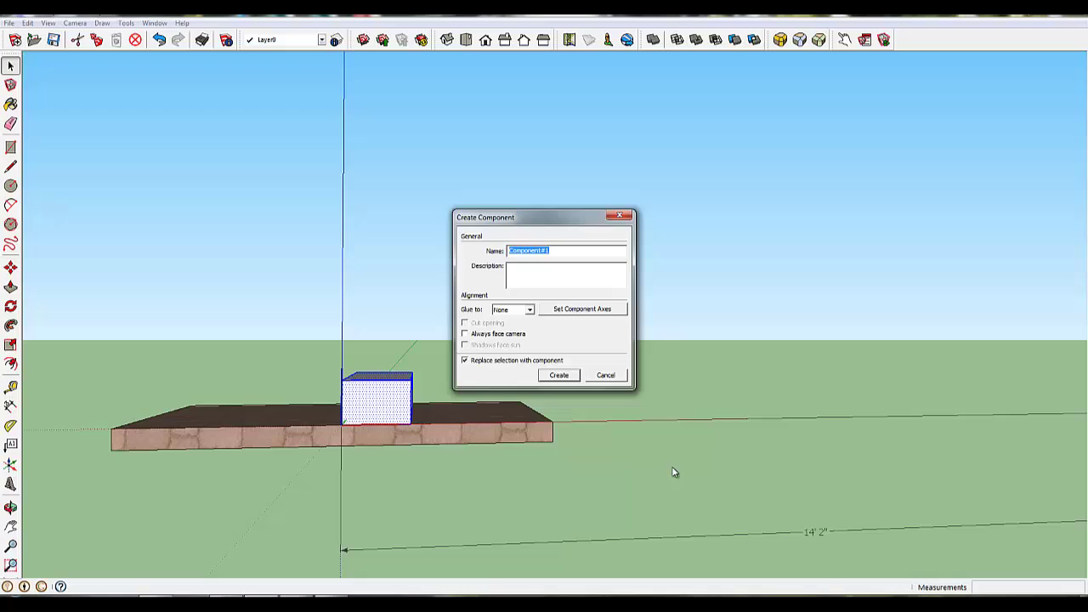
text(stair)
click(560, 375)
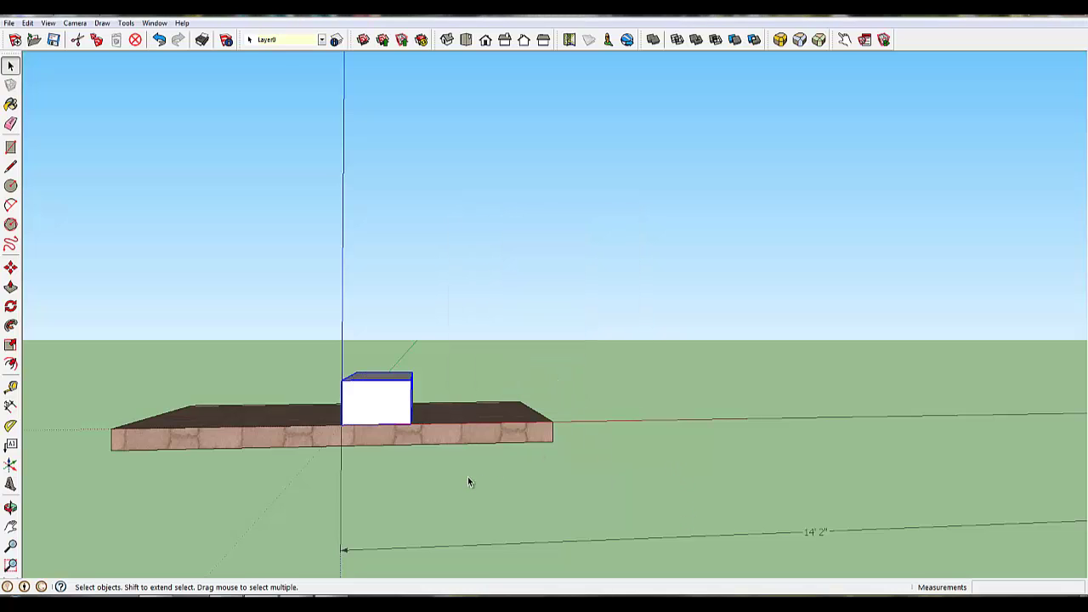
Step: Draw a 7" vertical guide line down from the upper platform's top corner on the stair side
scroll(692, 348, down, 4)
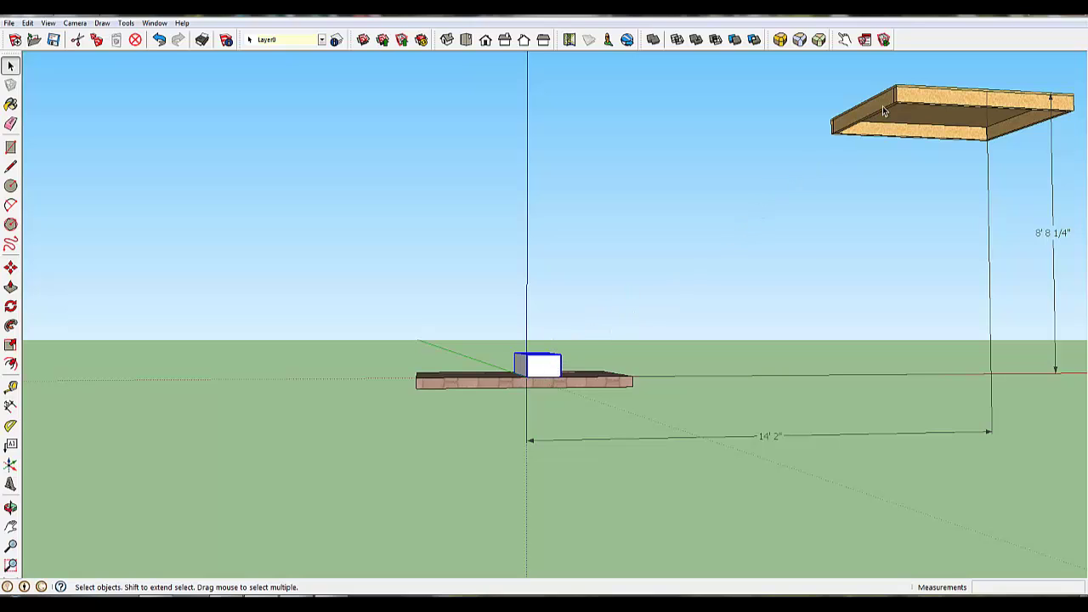
middle_drag(817, 194, 911, 146)
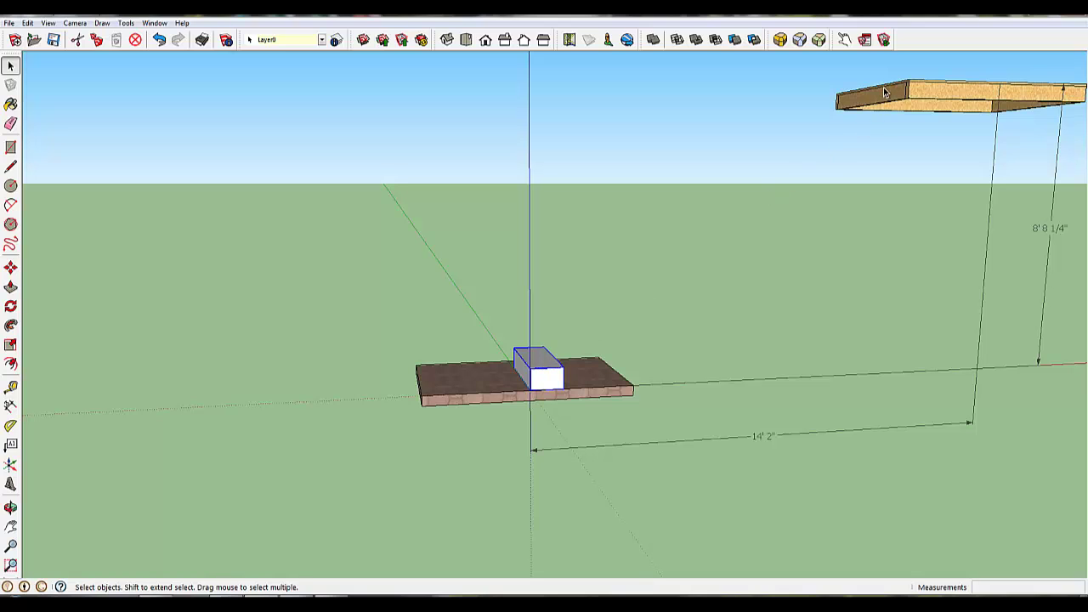
scroll(927, 87, up, 1)
scroll(927, 87, up, 5)
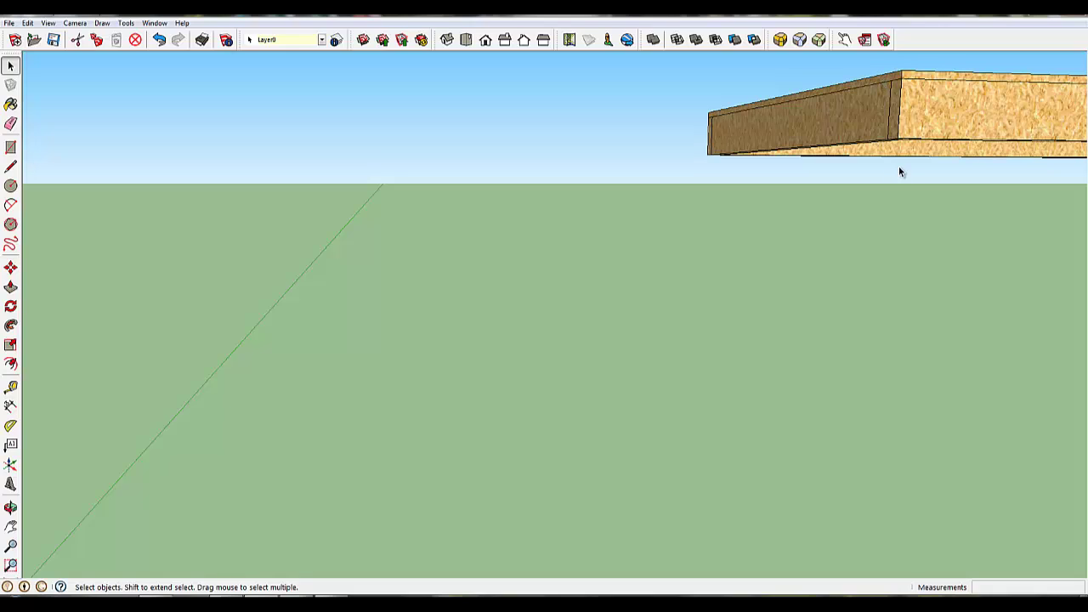
key(l)
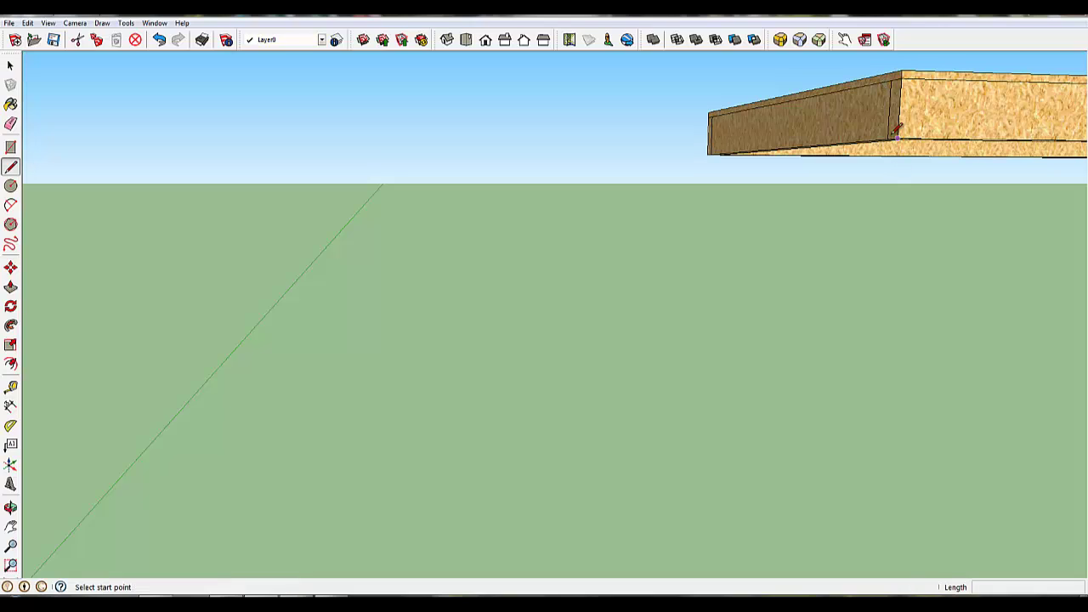
click(901, 73)
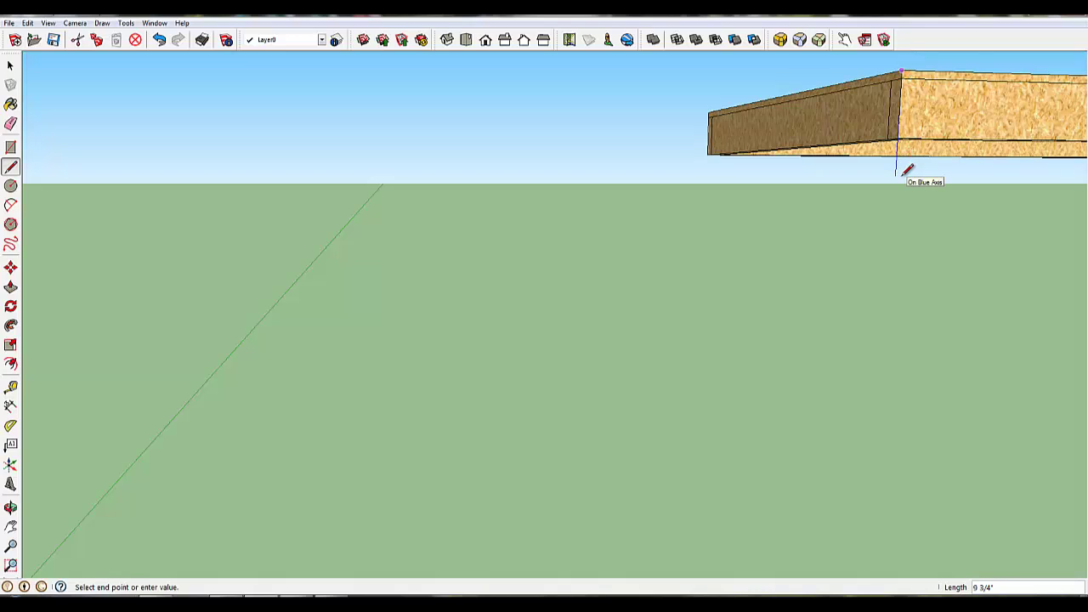
text(7)
key(Return)
mouse_move(887, 170)
middle_down()
mouse_move(896, 225)
mouse_move(901, 213)
middle_up()
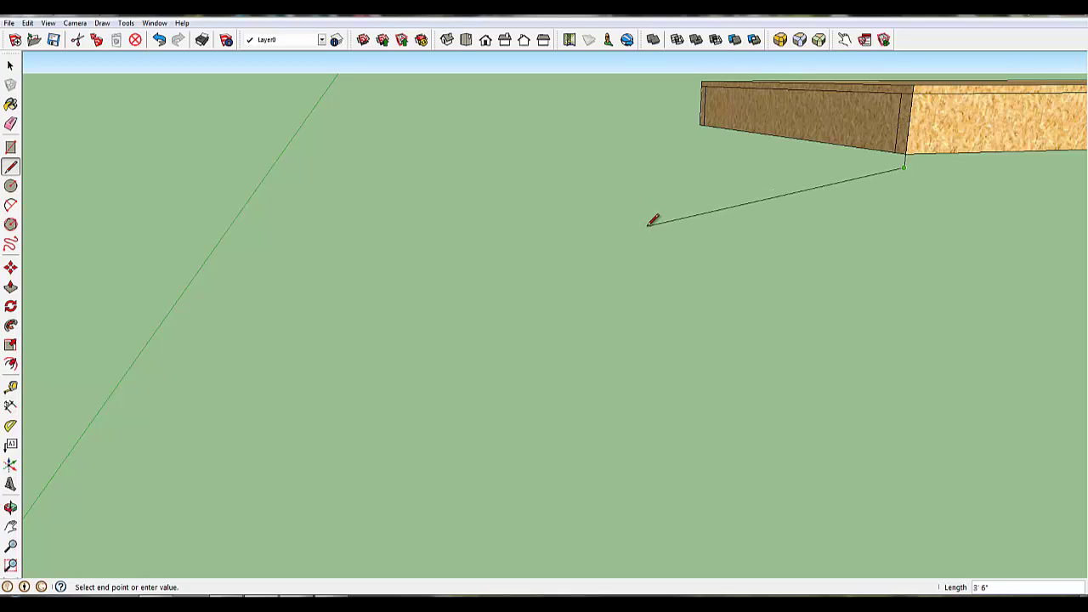
key(space)
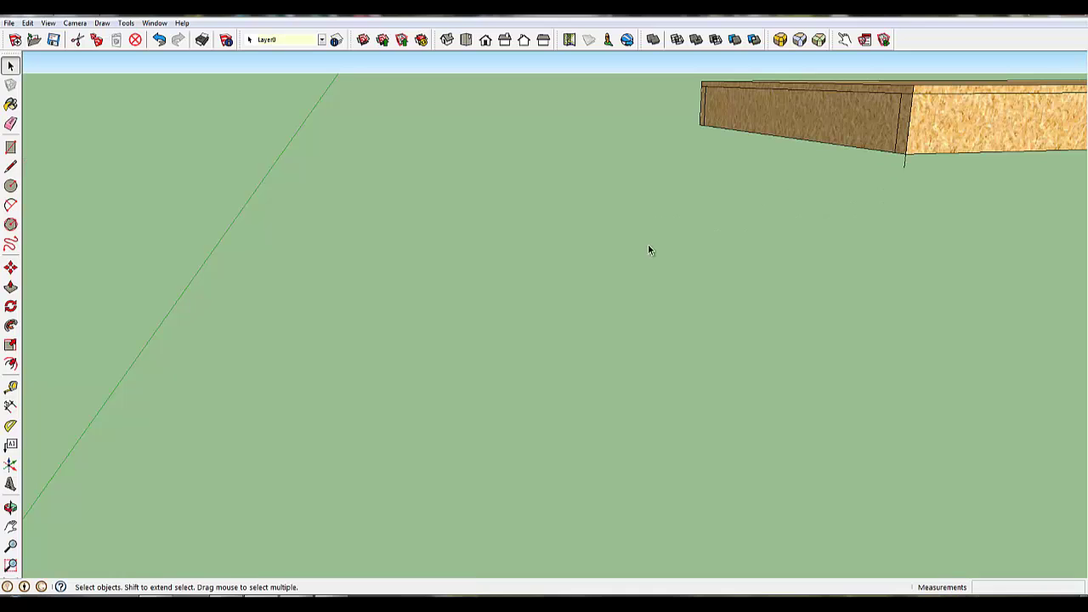
Step: Copy the stair from its top front corner to the guide line's lower end and divide the distance into 12 copies
middle_drag(648, 244, 619, 297)
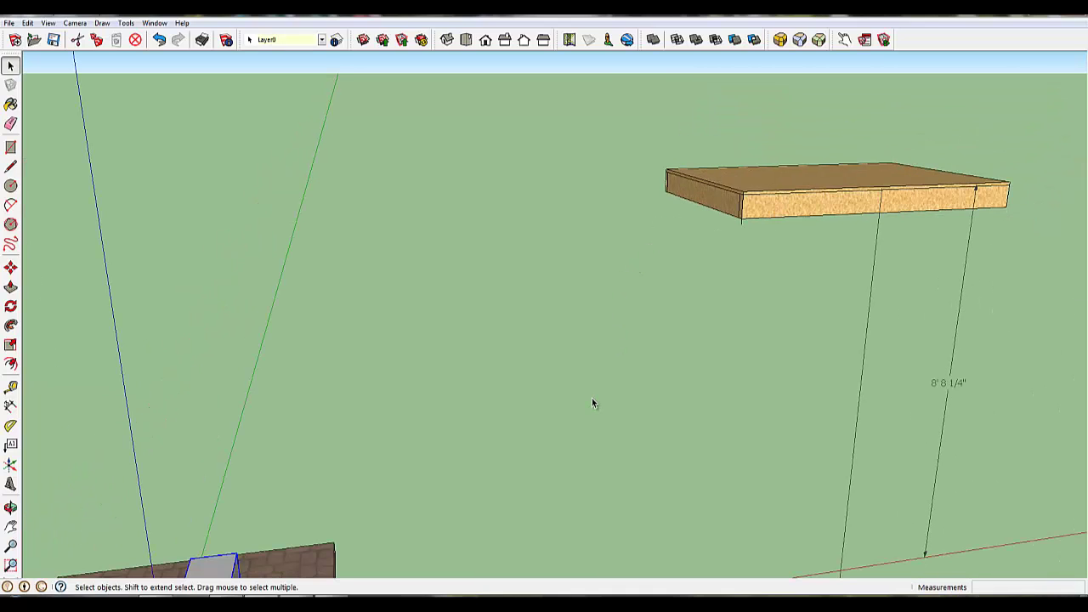
middle_drag(593, 405, 781, 218)
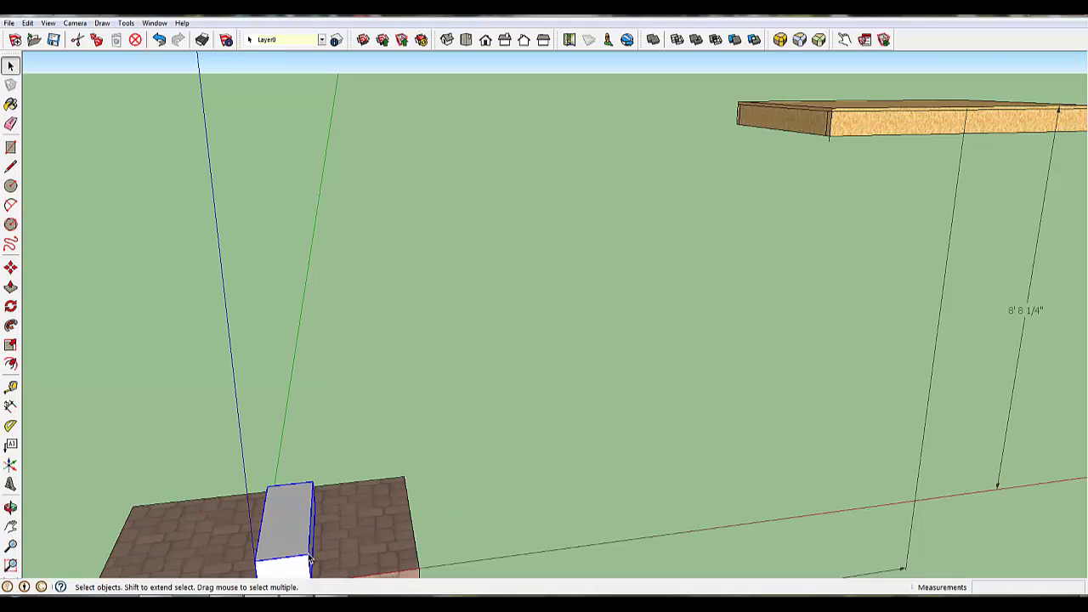
key(m)
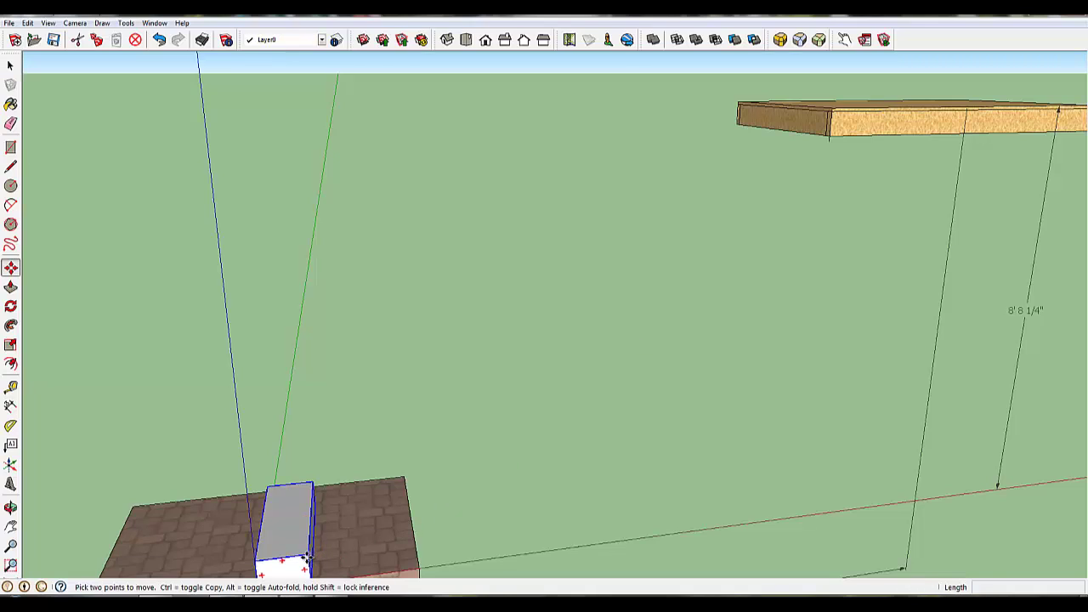
click(315, 561)
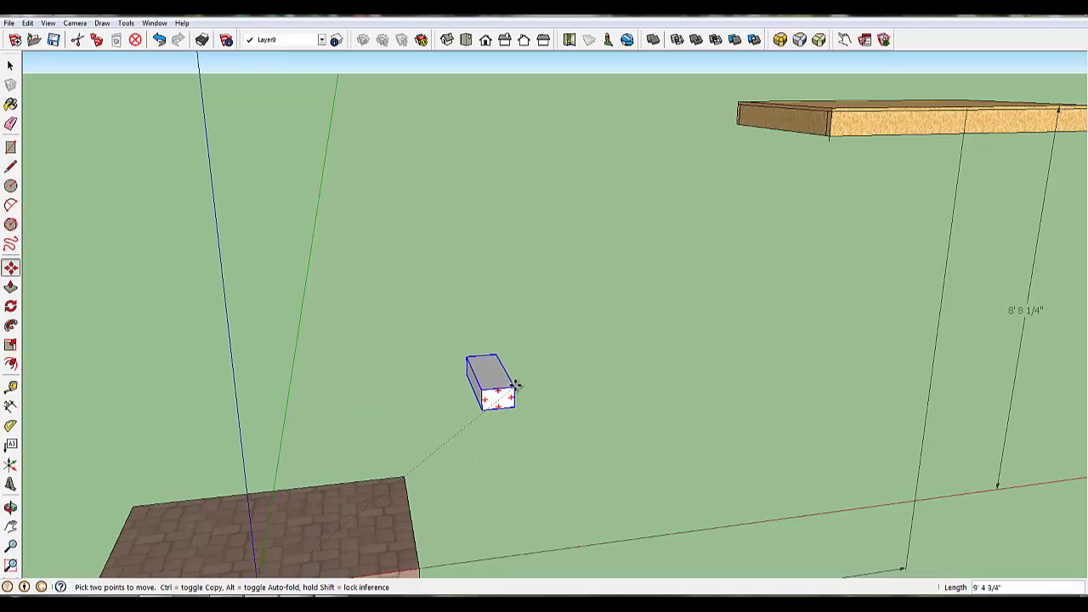
key(ctrl)
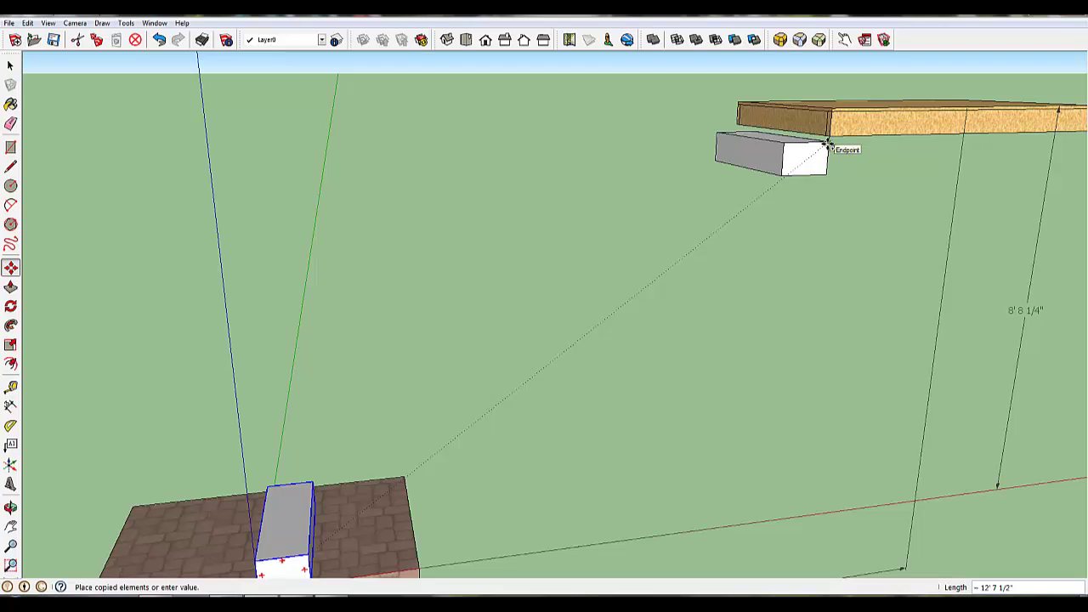
click(827, 144)
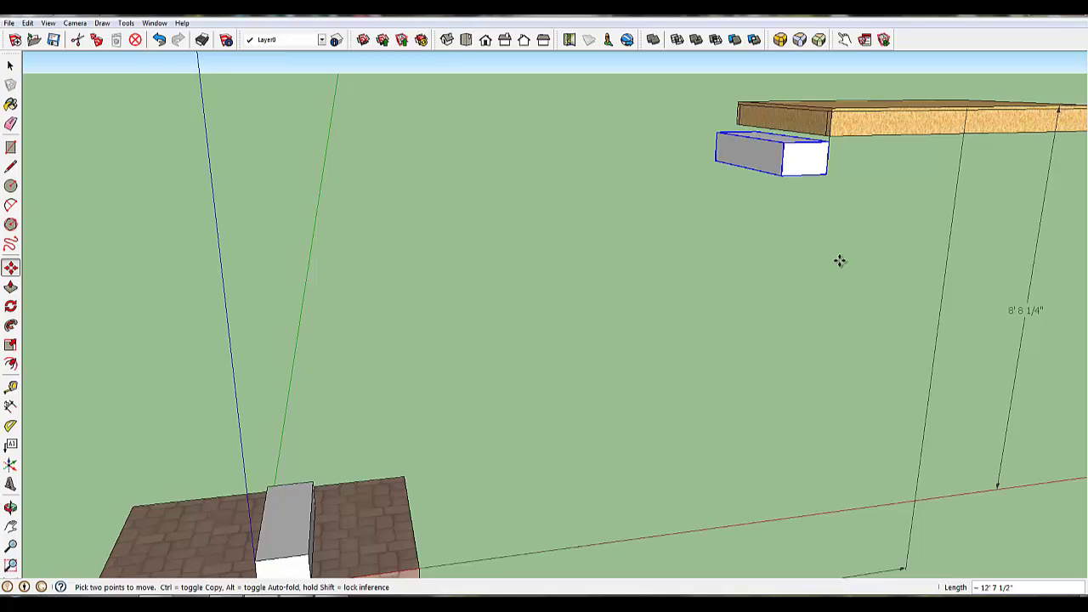
text(/12)
key(Return)
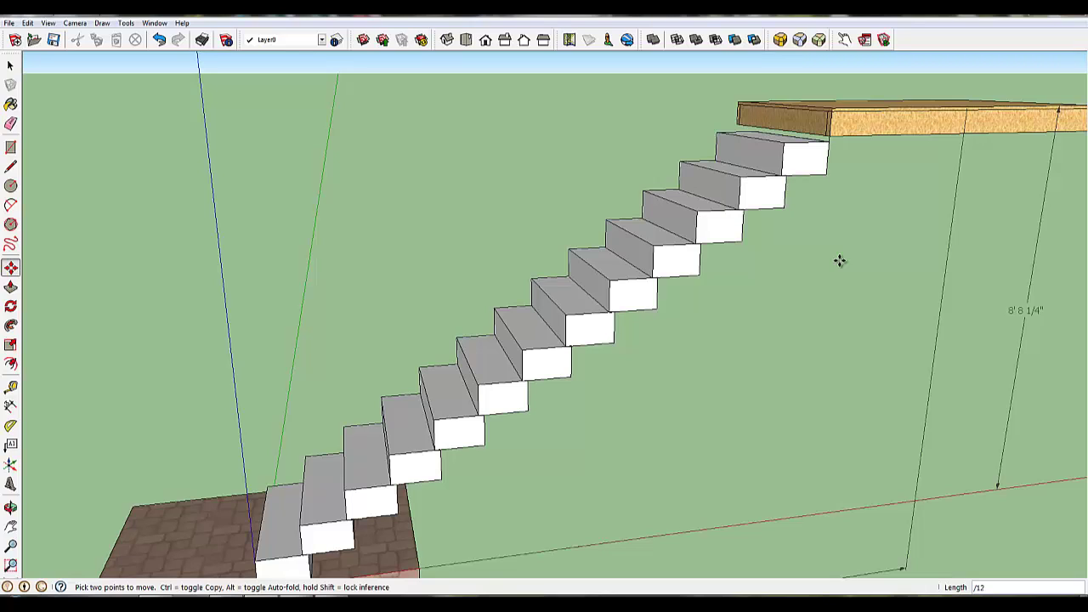
Step: Change the stair copy division to /11
key(BackSpace)
key(BackSpace)
text(11)
key(Return)
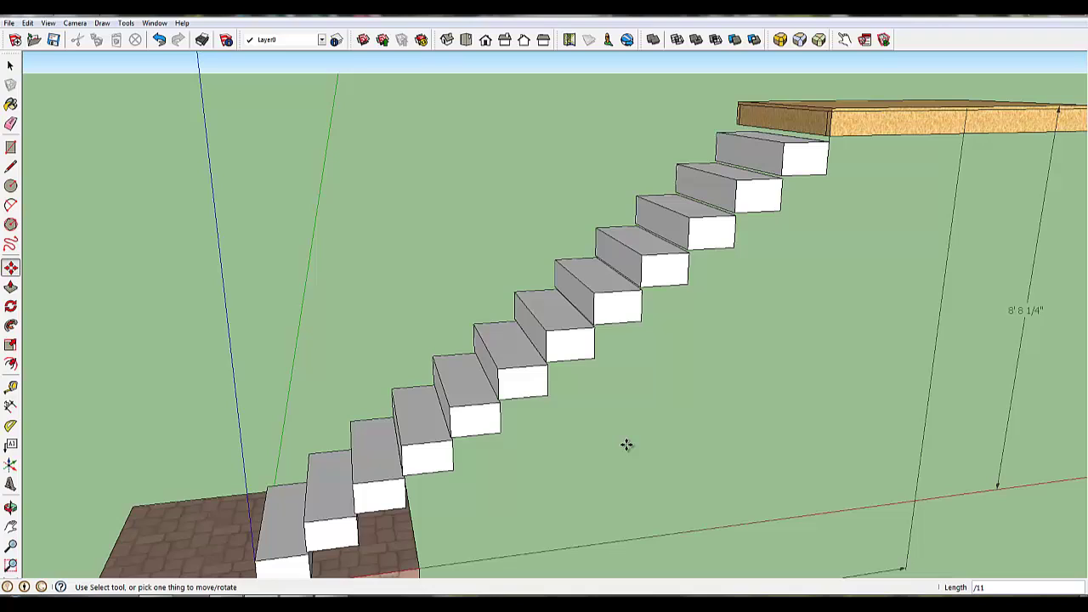
Step: Try a stair copy division of /15 and restore it to /11
key(BackSpace)
key(BackSpace)
key(Return)
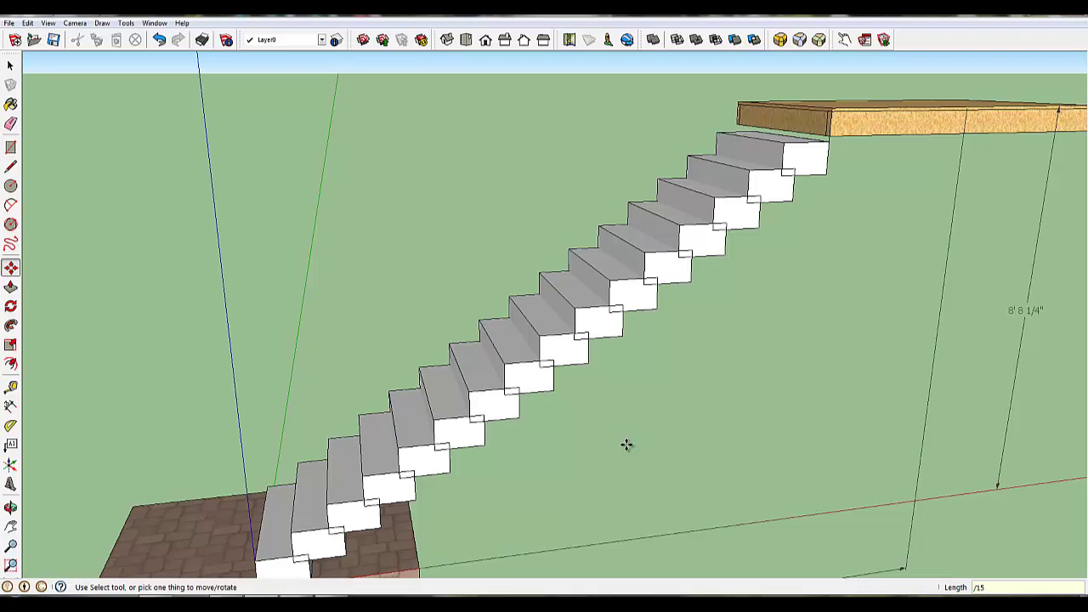
key(BackSpace)
key(BackSpace)
key(Return)
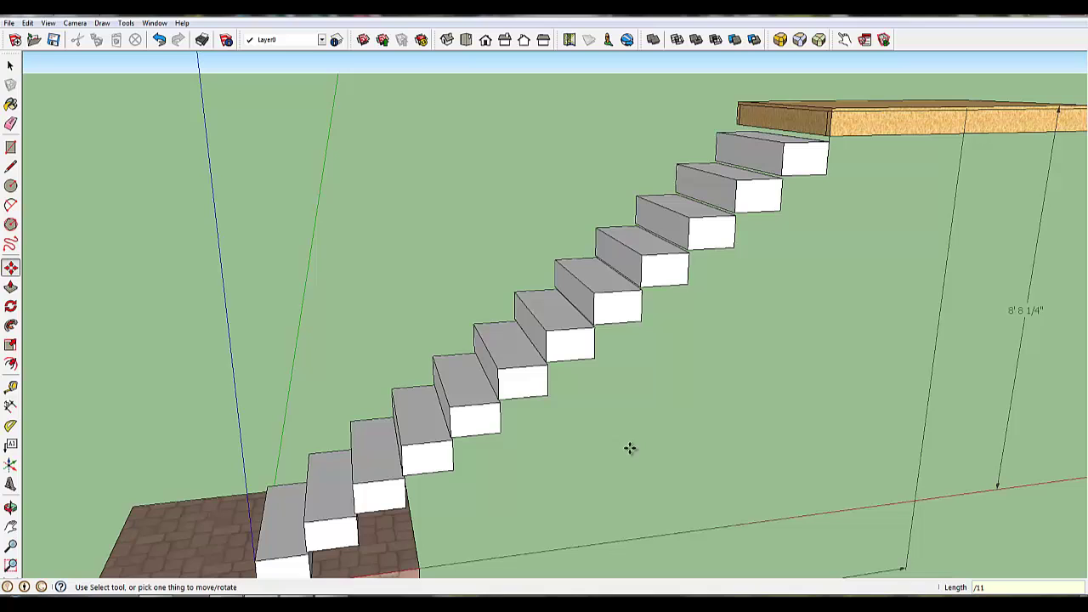
Step: Open the second-highest stair component for editing
middle_drag(666, 451, 515, 360)
key(m)
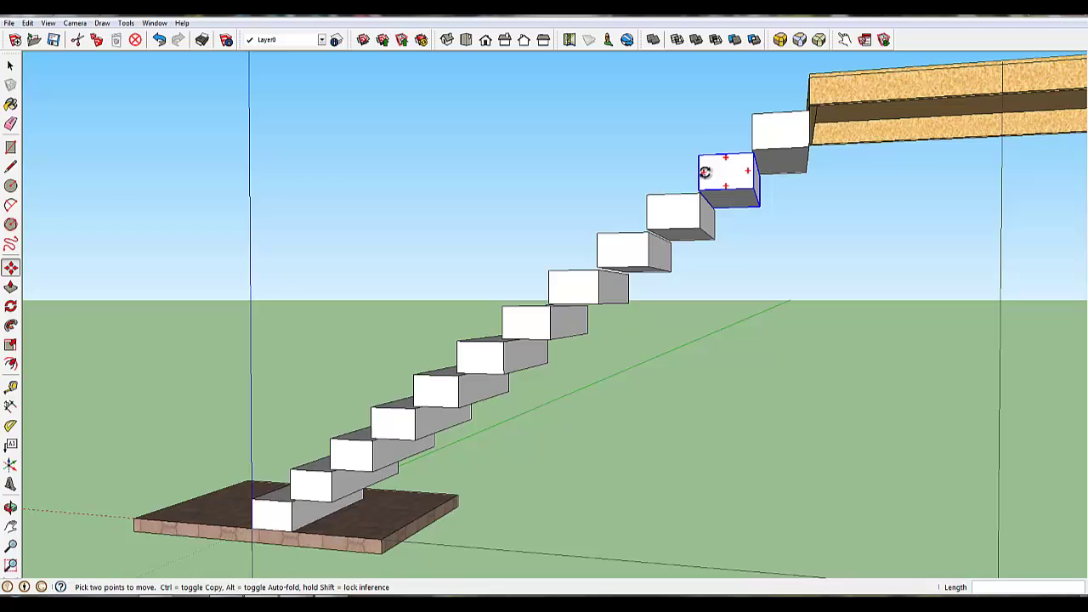
scroll(721, 183, up, 4)
scroll(721, 192, up, 2)
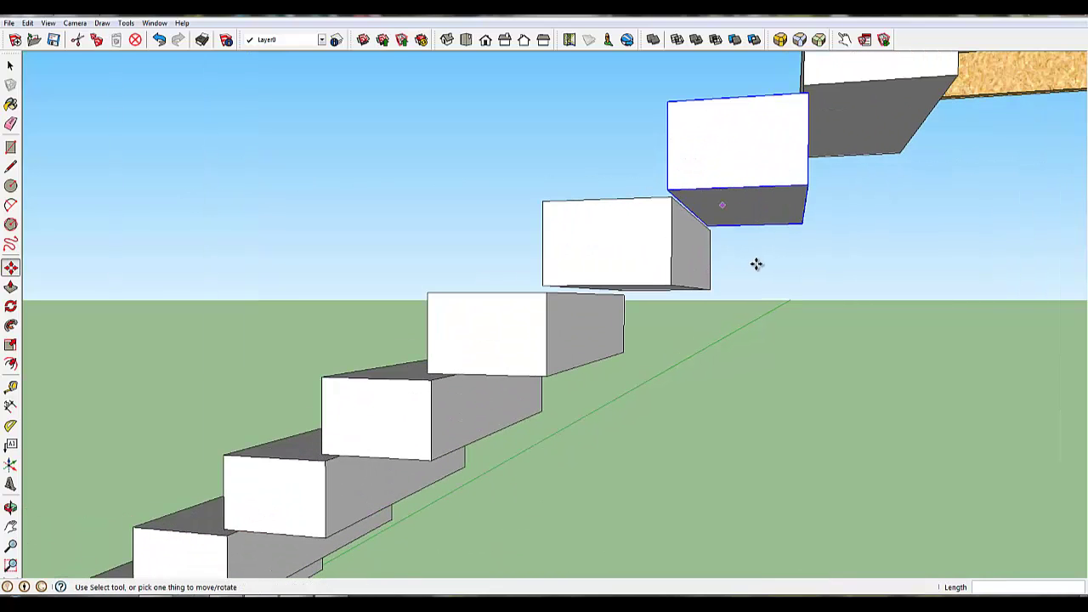
key(space)
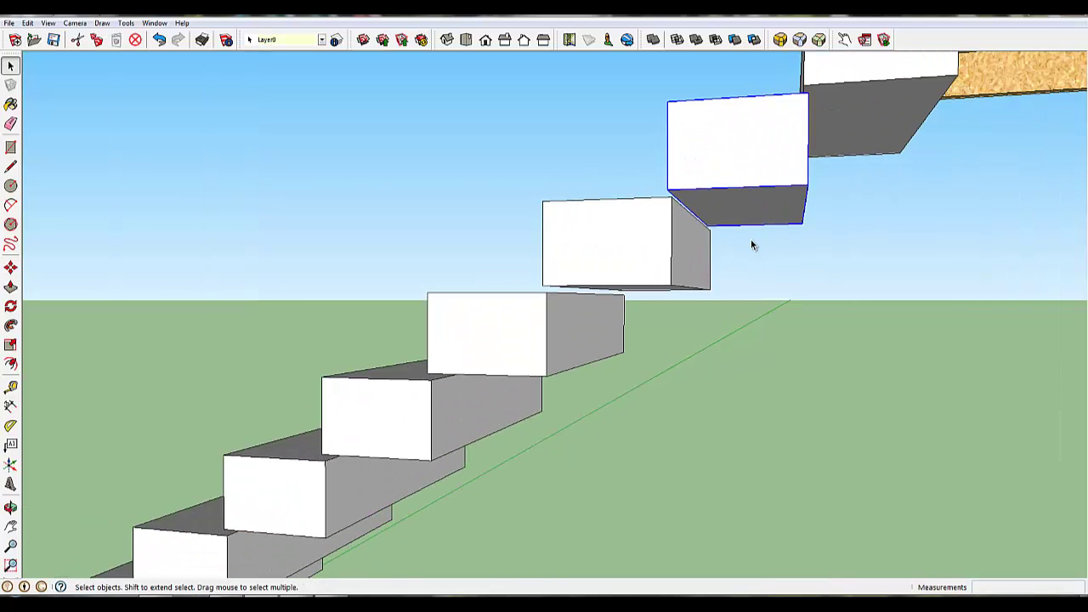
key(p)
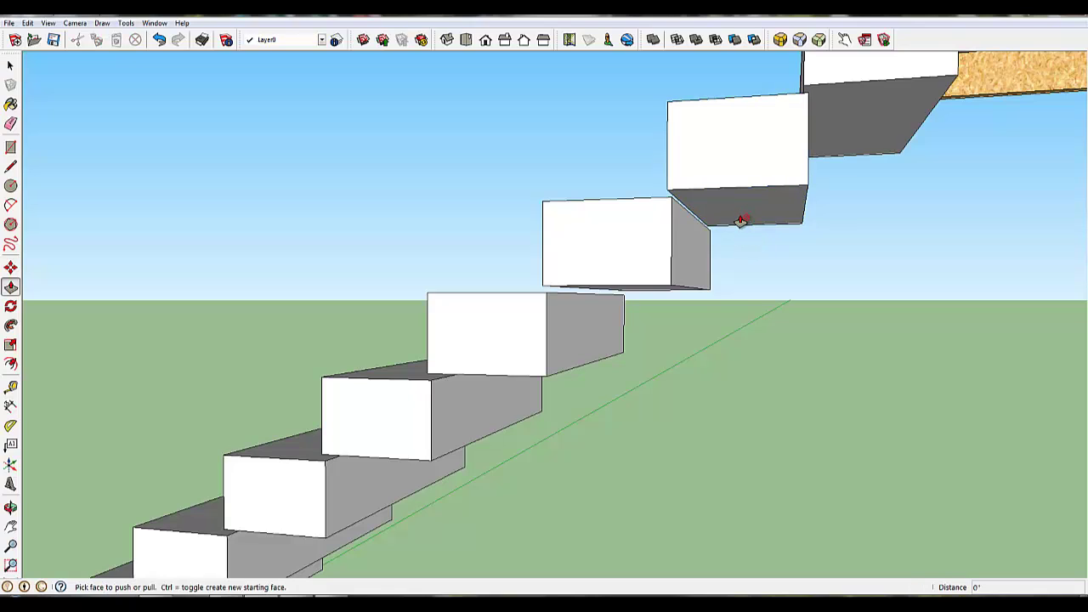
key(space)
click(725, 168)
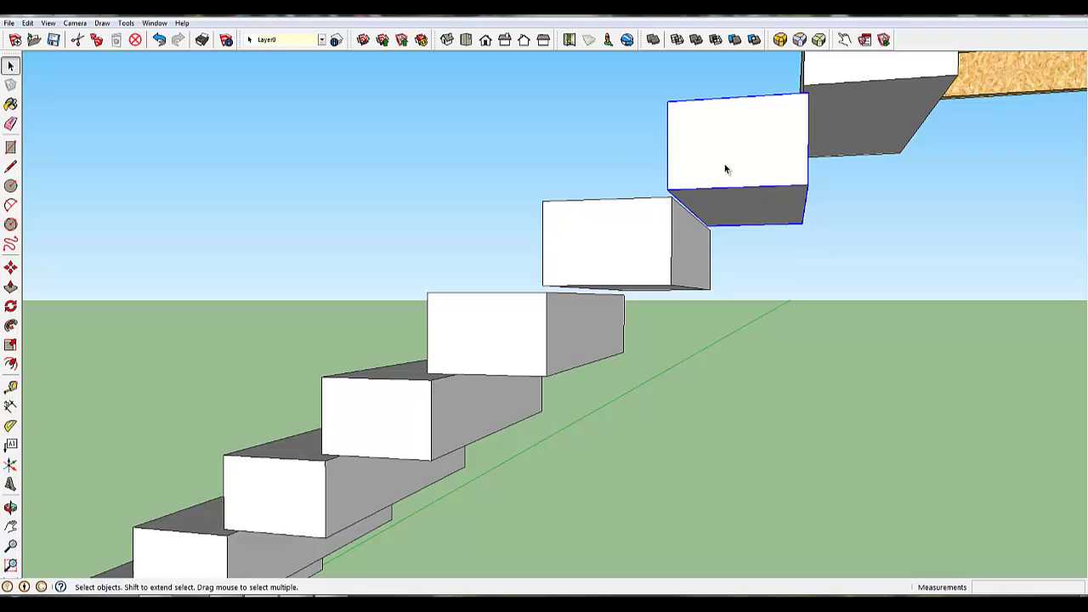
double_click(725, 169)
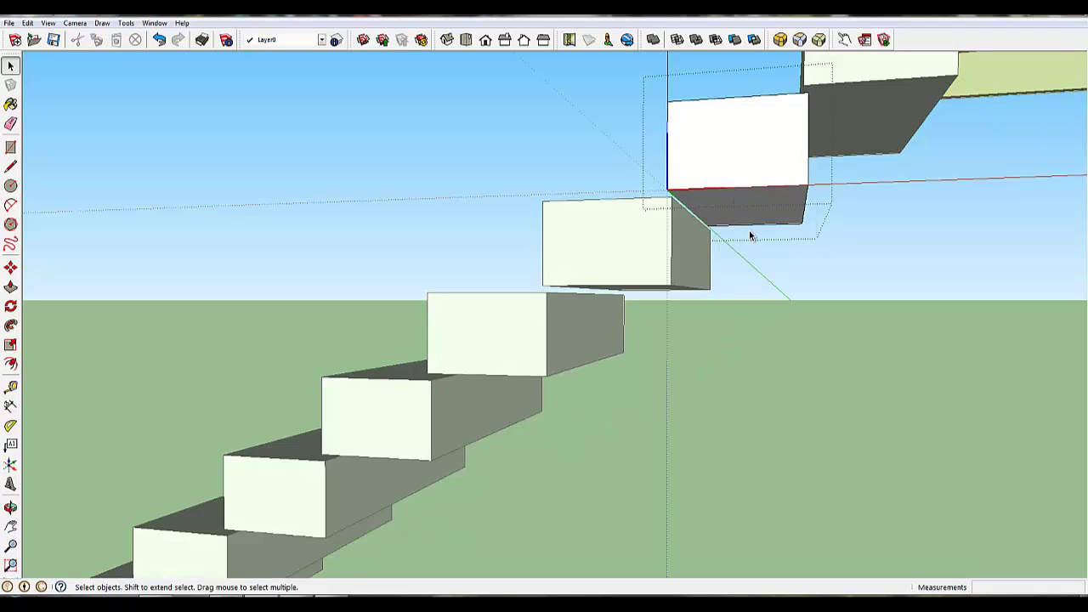
Step: Push the stair component's underside up 6" to thin every step into an open tread
key(p)
drag(747, 218, 748, 173)
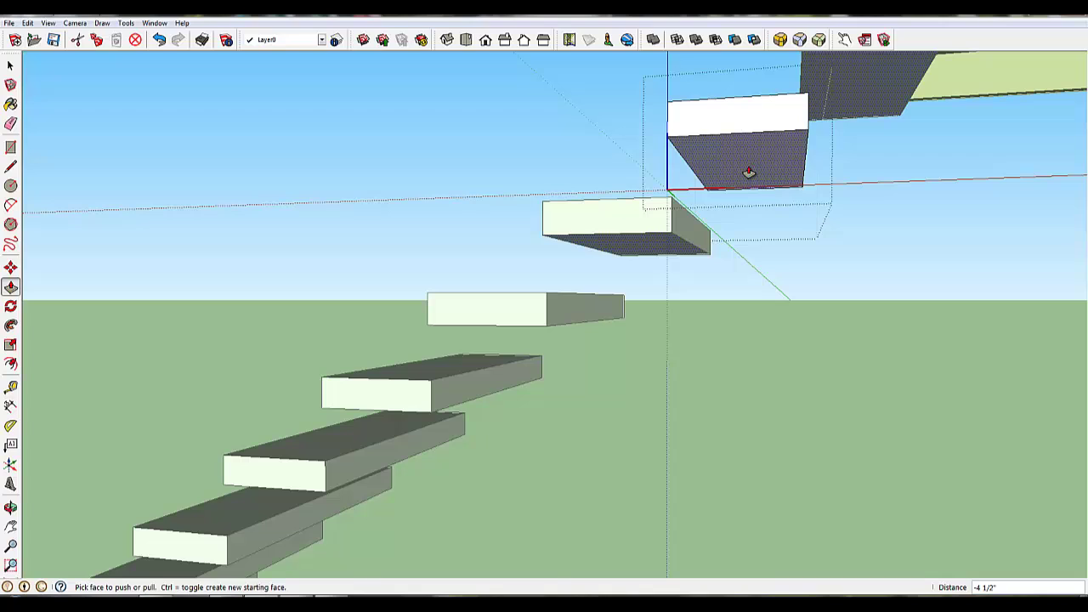
text(6)
key(Return)
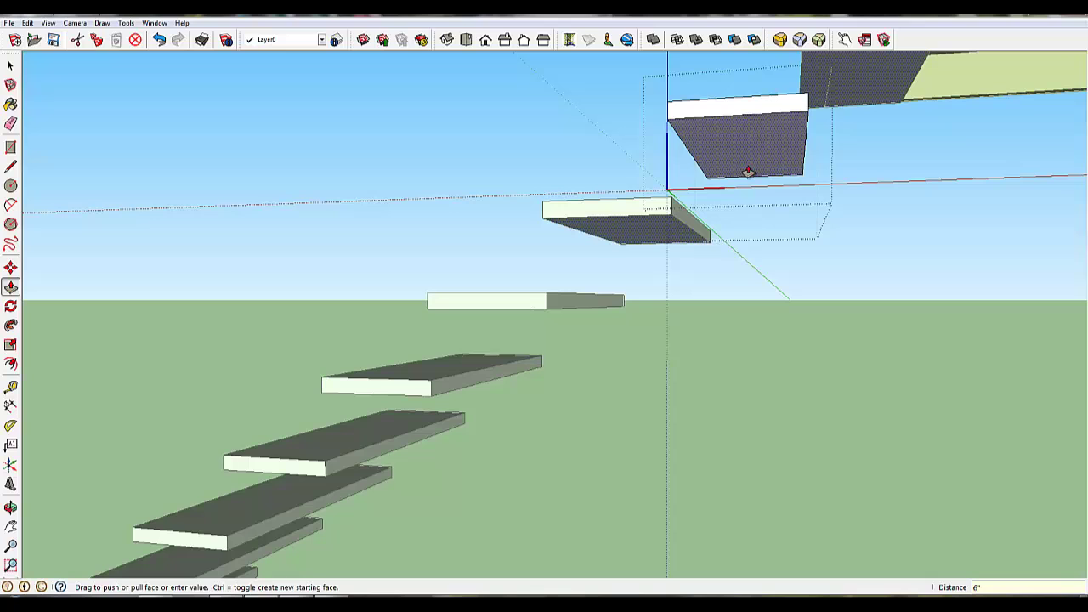
key(o)
drag(549, 413, 687, 437)
key(p)
middle_drag(686, 437, 686, 451)
scroll(683, 463, down, 3)
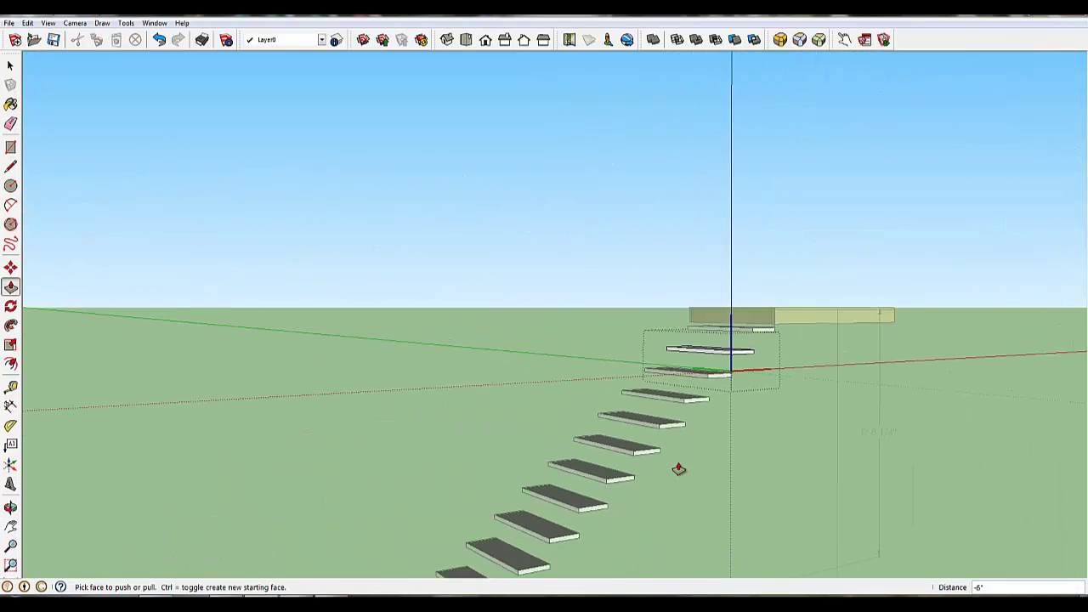
mouse_move(673, 476)
middle_down()
mouse_move(685, 357)
mouse_move(685, 430)
mouse_move(670, 426)
mouse_move(777, 476)
mouse_move(767, 532)
mouse_move(781, 515)
middle_up()
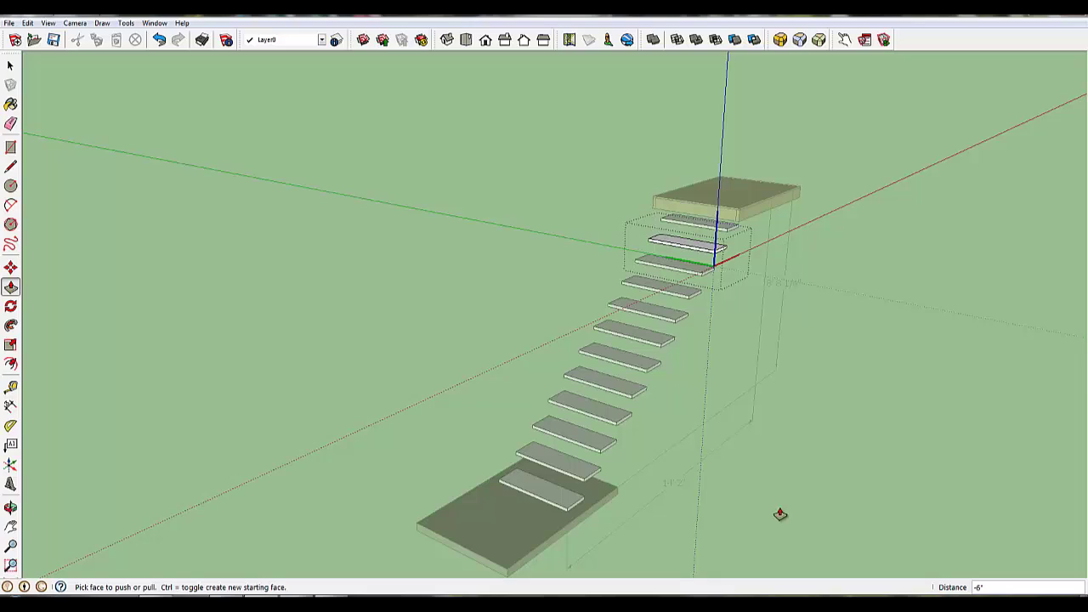